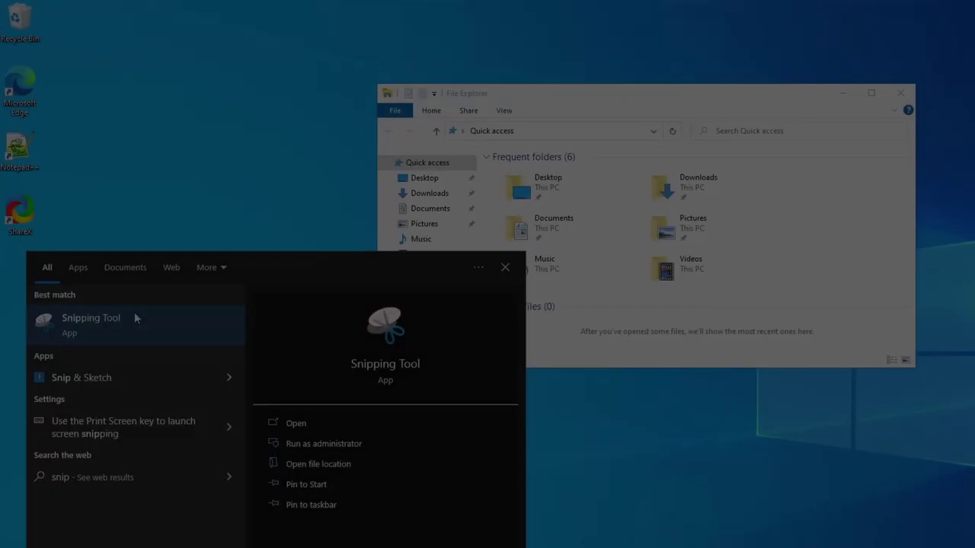
Step: Launch Snipping Tool, move it aside, and snip the File Explorer window
click(134, 311)
drag(627, 131, 223, 88)
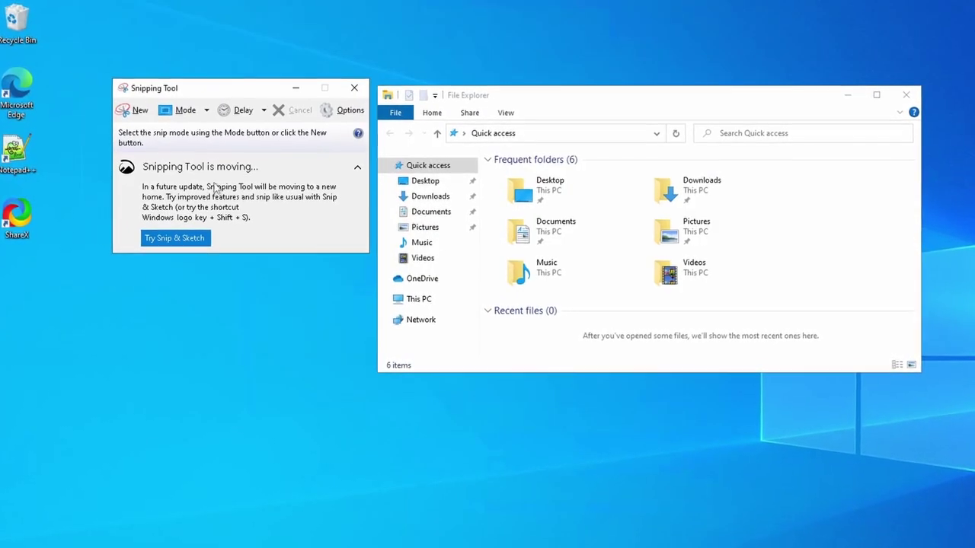
click(139, 111)
drag(376, 84, 749, 327)
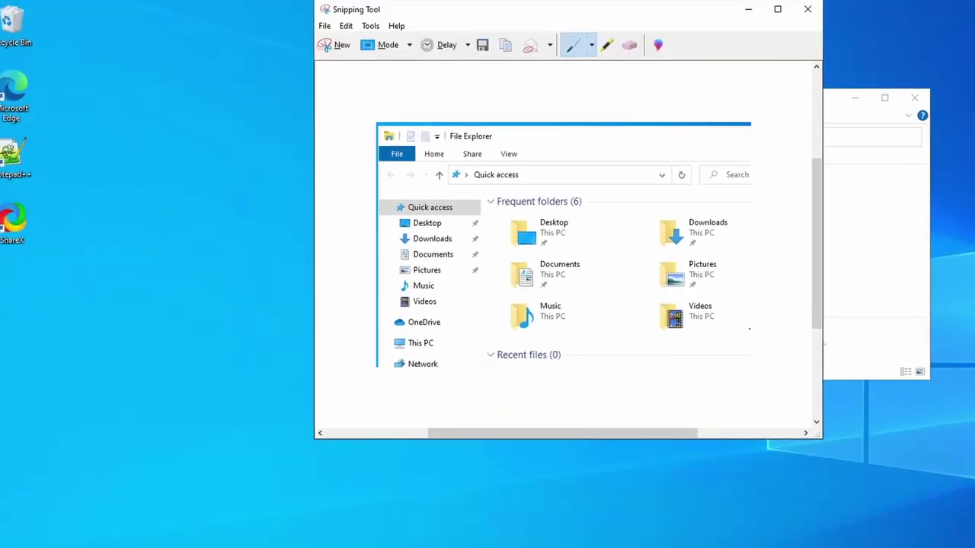
Step: Draw a red pen loop around Quick access, highlight Desktop in yellow, then erase the loop
click(592, 46)
click(594, 68)
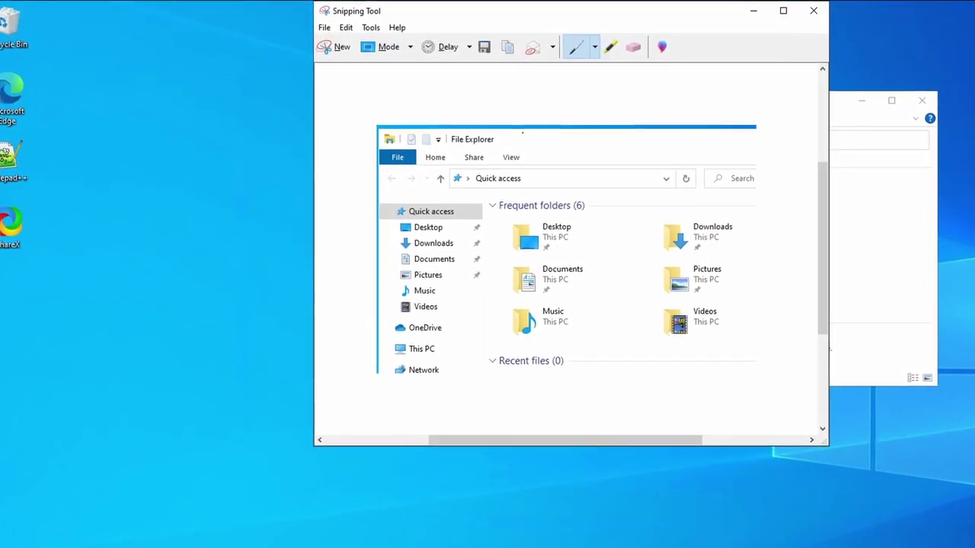
mouse_move(485, 142)
mouse_down()
mouse_move(538, 186)
mouse_move(560, 179)
mouse_up()
click(611, 47)
drag(543, 228, 587, 228)
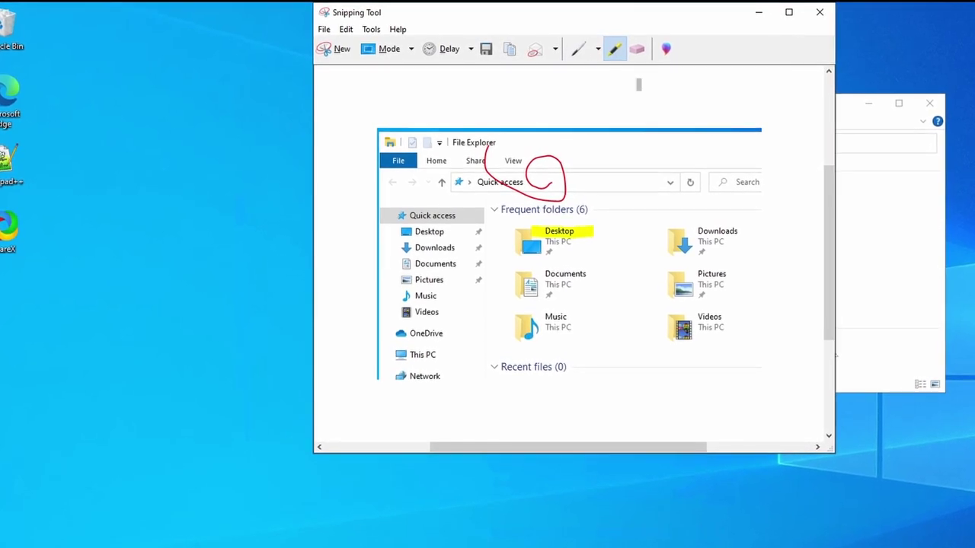
click(635, 48)
click(562, 171)
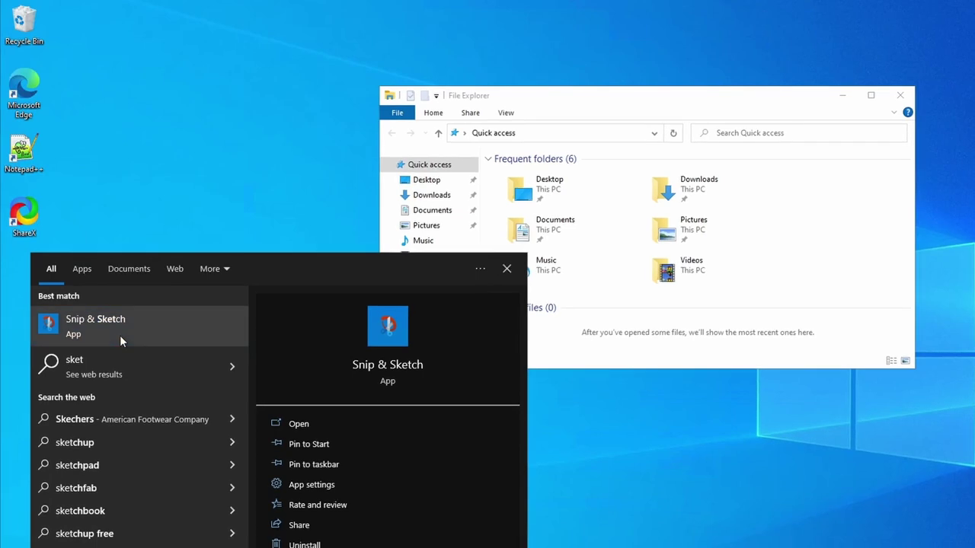
Step: Launch Snip & Sketch and snip the File Explorer window
click(124, 320)
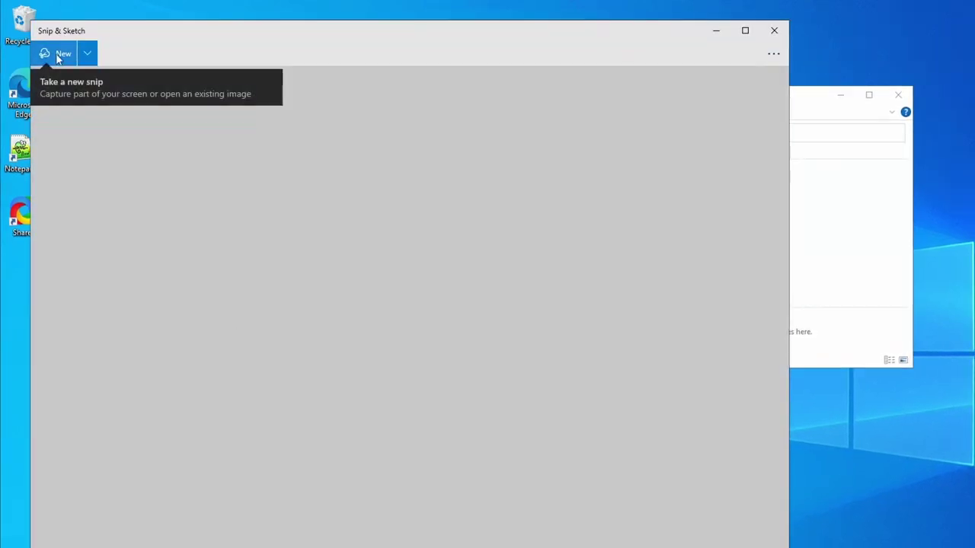
click(58, 58)
mouse_move(372, 83)
mouse_down()
mouse_move(833, 370)
mouse_move(913, 369)
mouse_up()
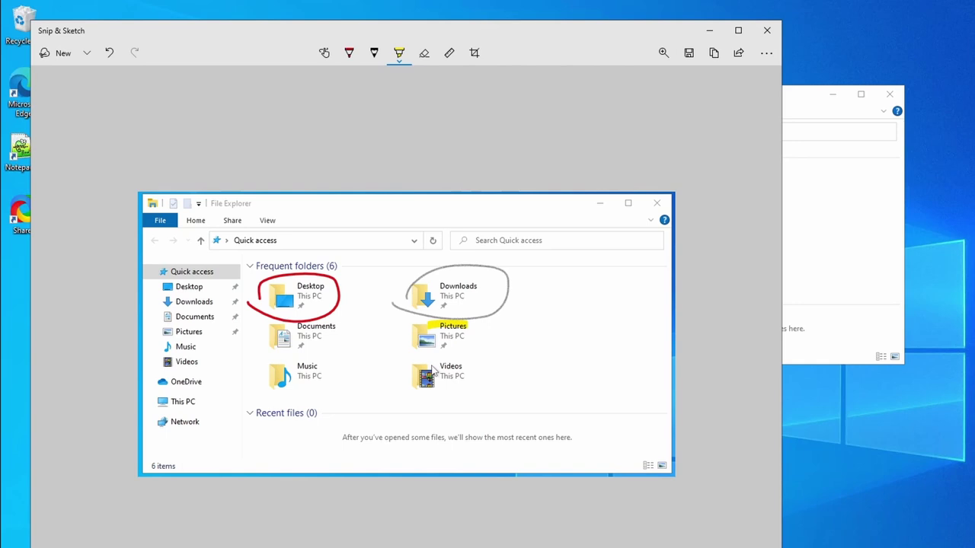
Step: Show the ruler lower over the image, then crop off the capture's top and right edges
click(449, 52)
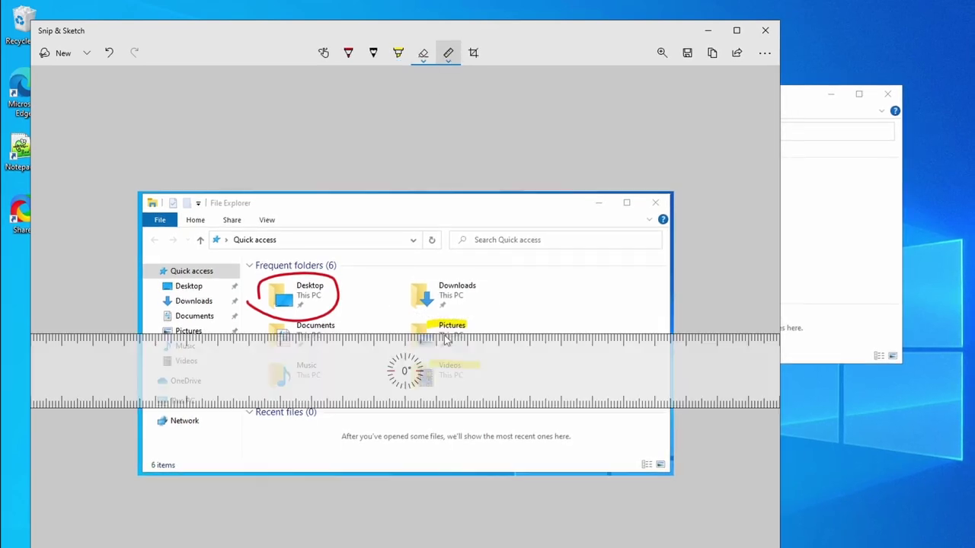
drag(413, 337, 414, 462)
click(472, 52)
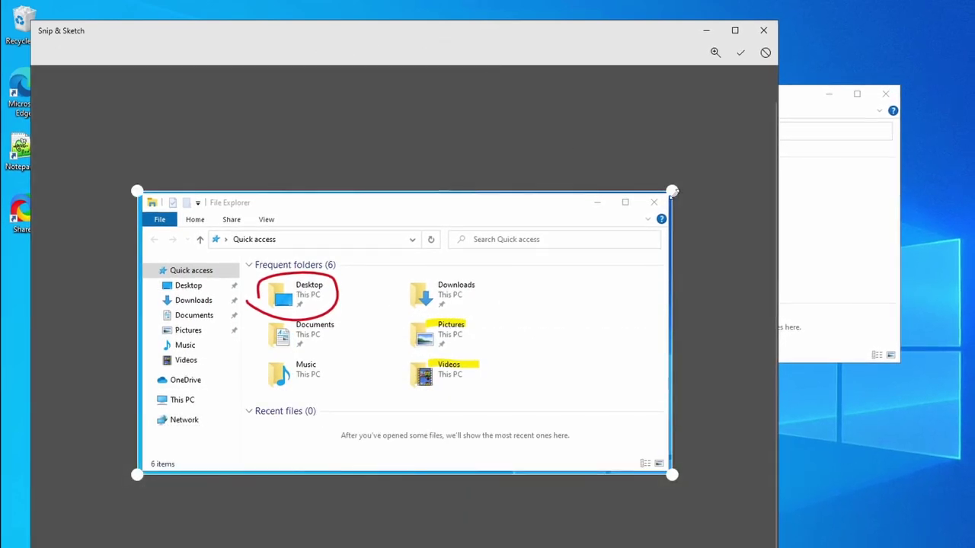
drag(672, 192, 509, 248)
key(Return)
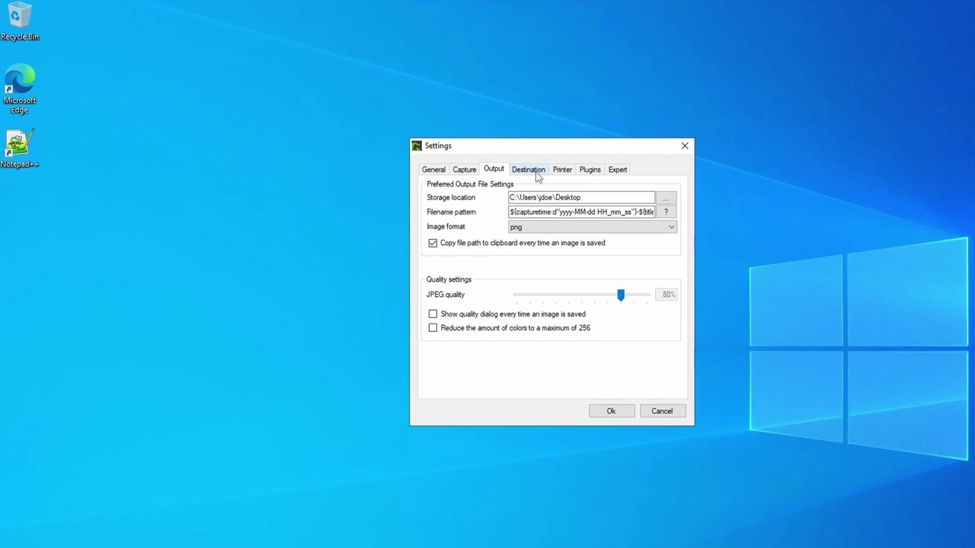
Step: Review Greenshot's Destination and Printer settings, then capture a region around File Explorer
click(535, 172)
click(564, 173)
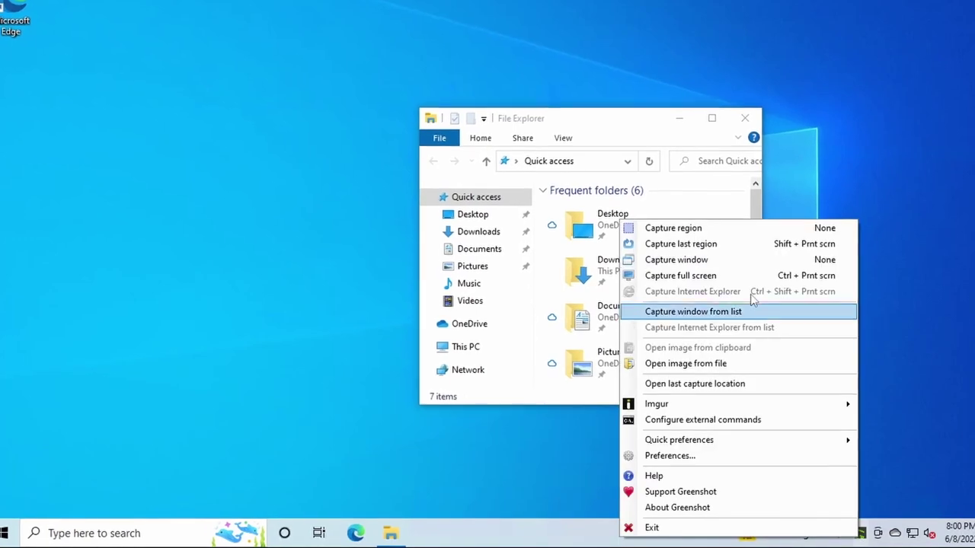
click(746, 227)
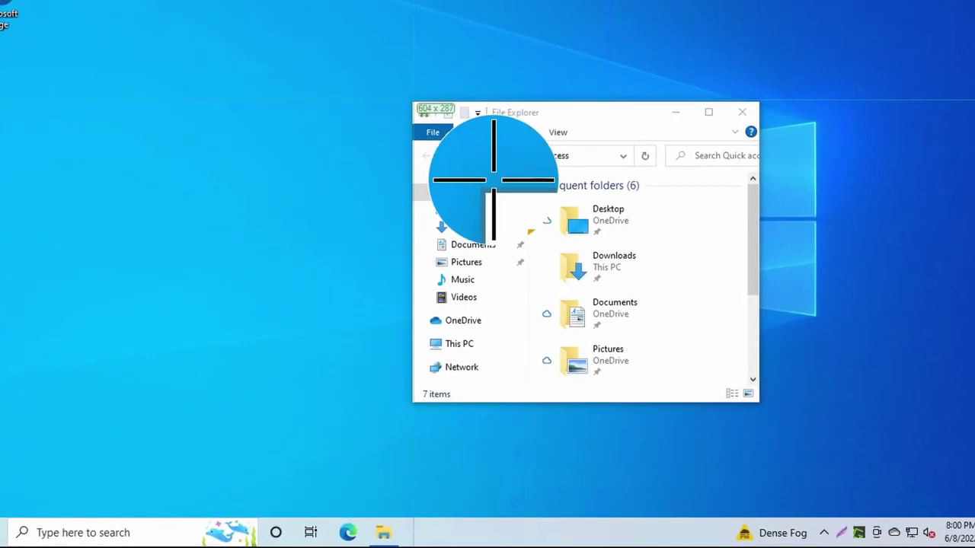
mouse_move(757, 402)
mouse_down()
mouse_move(767, 400)
mouse_move(757, 401)
mouse_up()
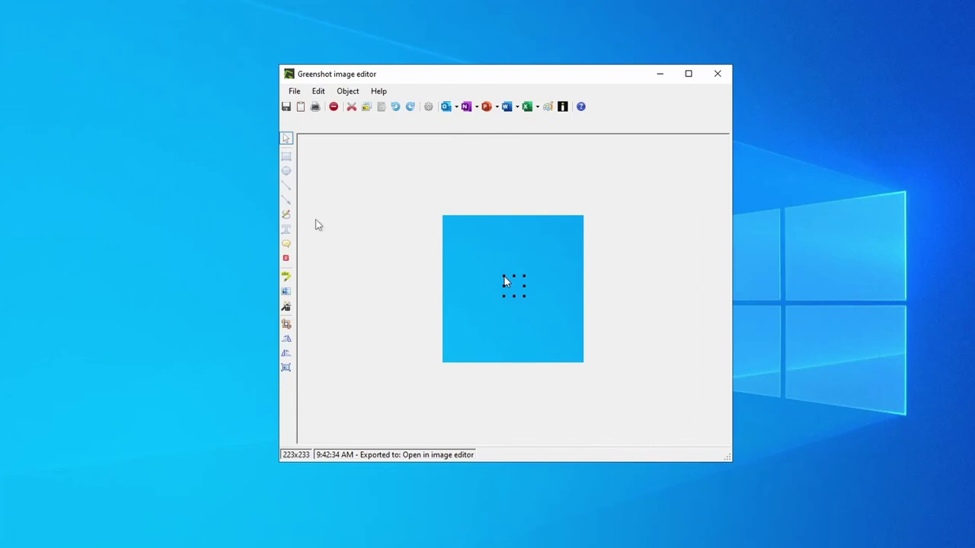
Step: Browse the Greenshot image editor's File, Edit and Object menus
click(295, 94)
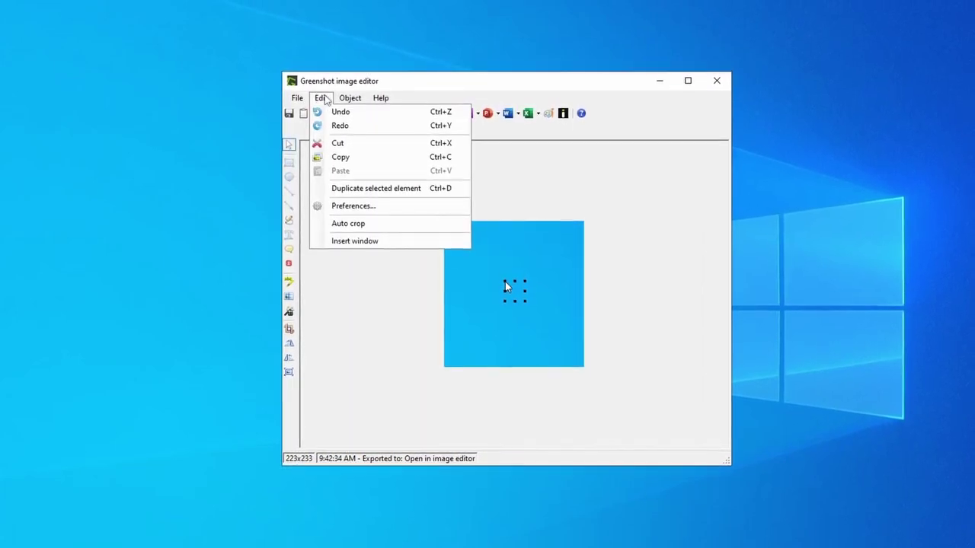
click(319, 98)
click(348, 99)
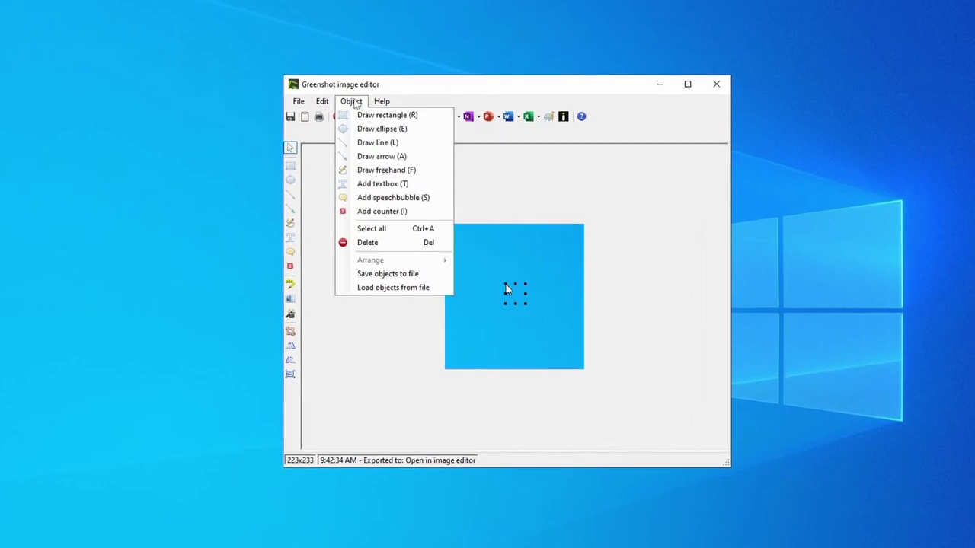
mouse_move(371, 104)
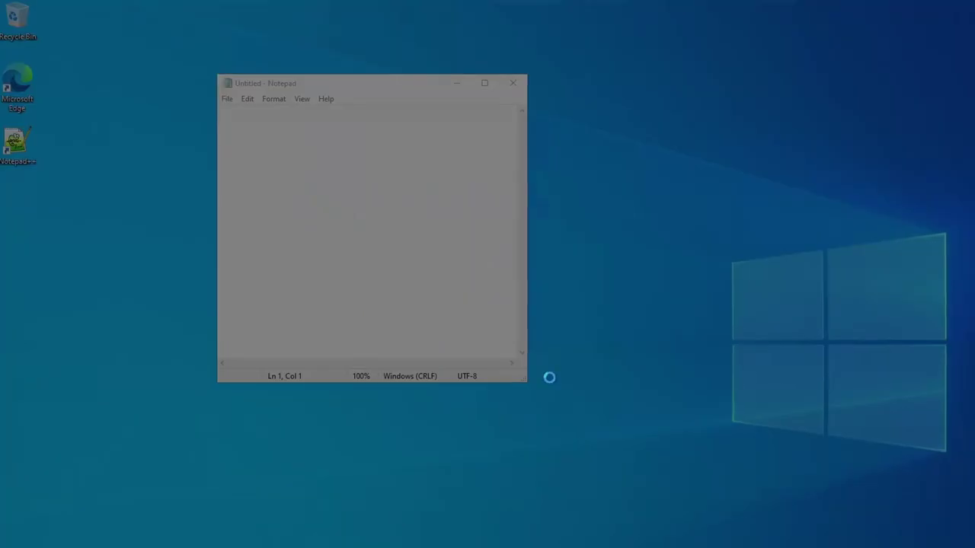
Step: Capture Notepad in LightShot and draw a red spiral, line, arrow to Help, and rectangle around Format
drag(214, 75, 536, 393)
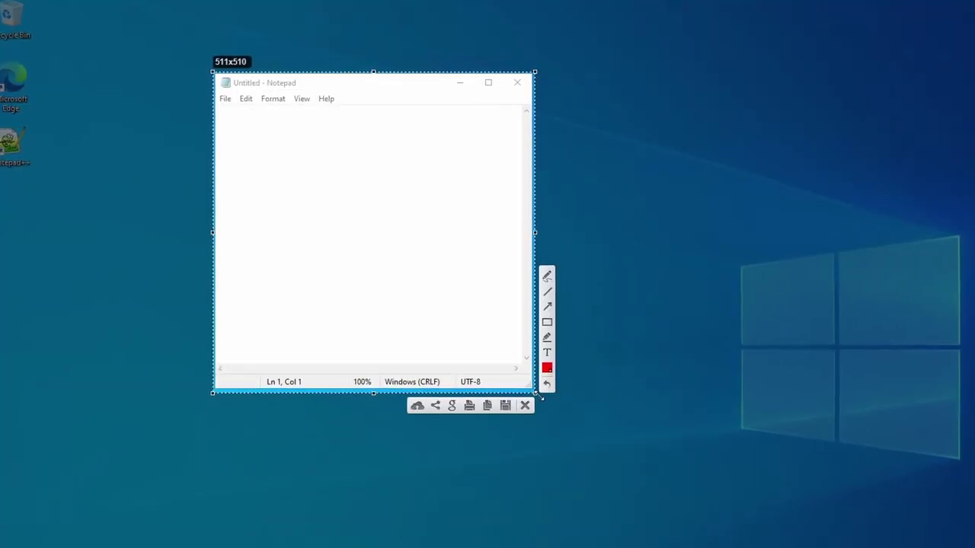
click(550, 280)
drag(235, 130, 261, 137)
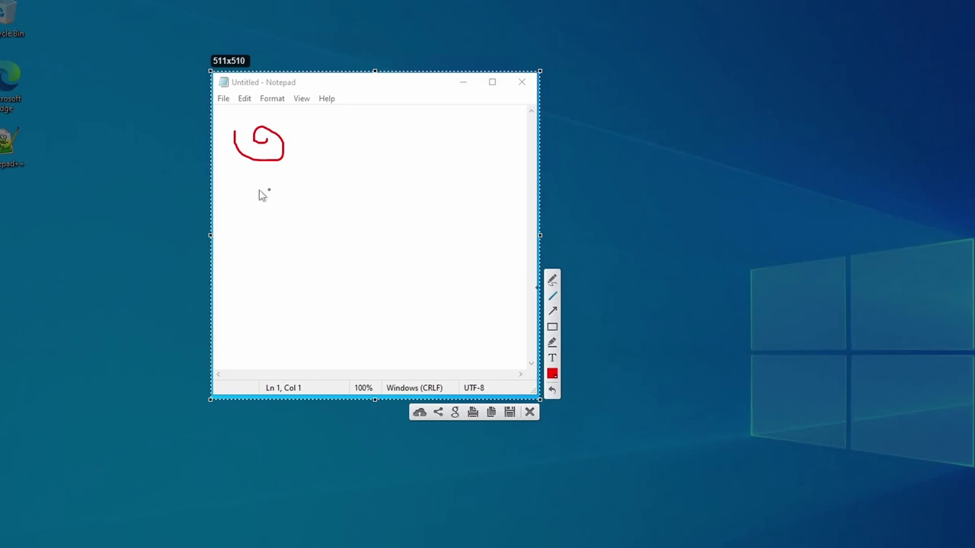
drag(244, 189, 412, 189)
click(555, 313)
drag(358, 134, 339, 106)
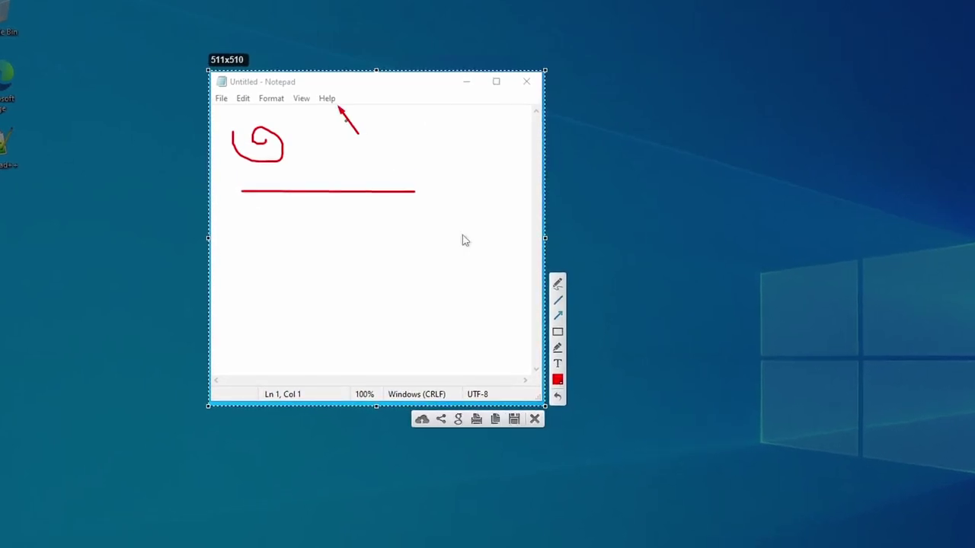
mouse_move(254, 92)
mouse_down()
mouse_move(288, 111)
mouse_move(311, 98)
mouse_up()
Step: Highlight View in yellow, add red text, and close the annotated capture
click(564, 369)
click(399, 151)
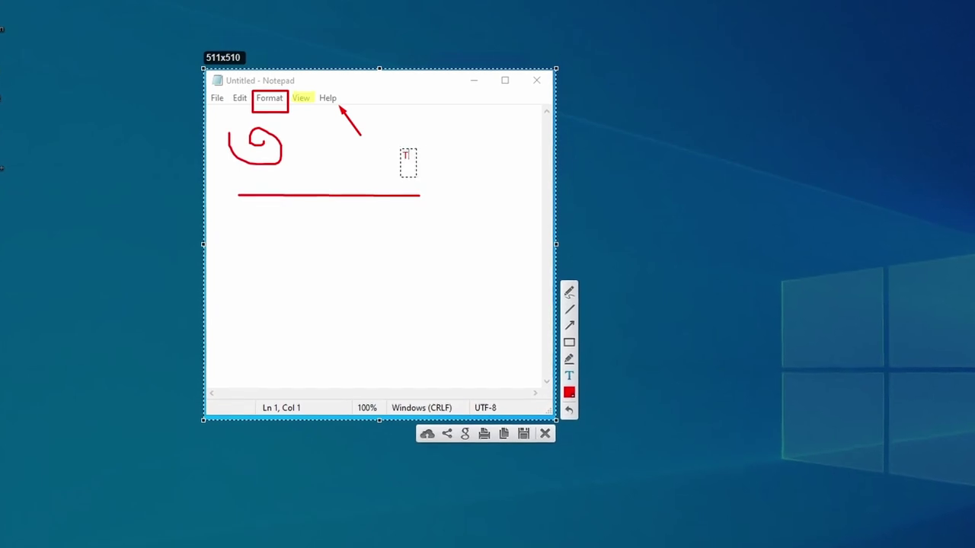
click(571, 393)
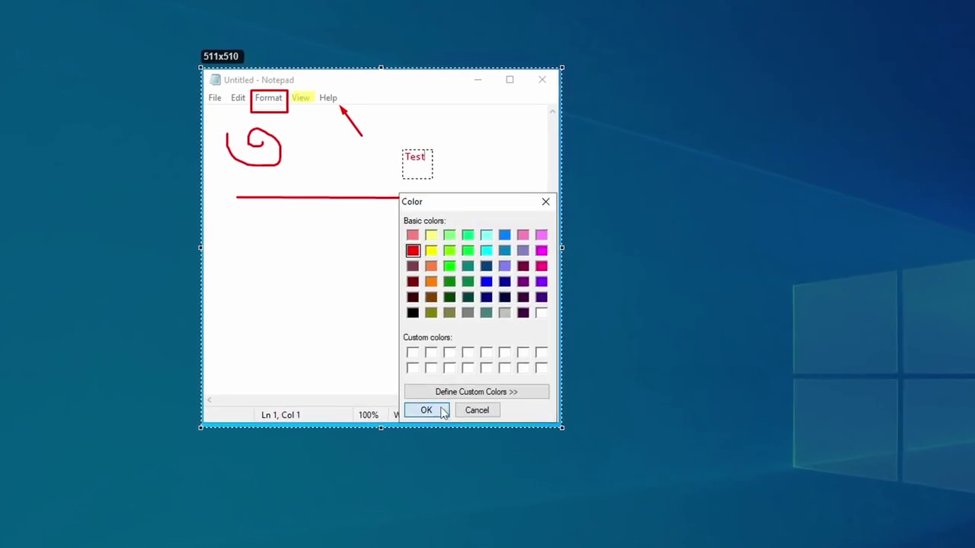
click(438, 408)
click(555, 445)
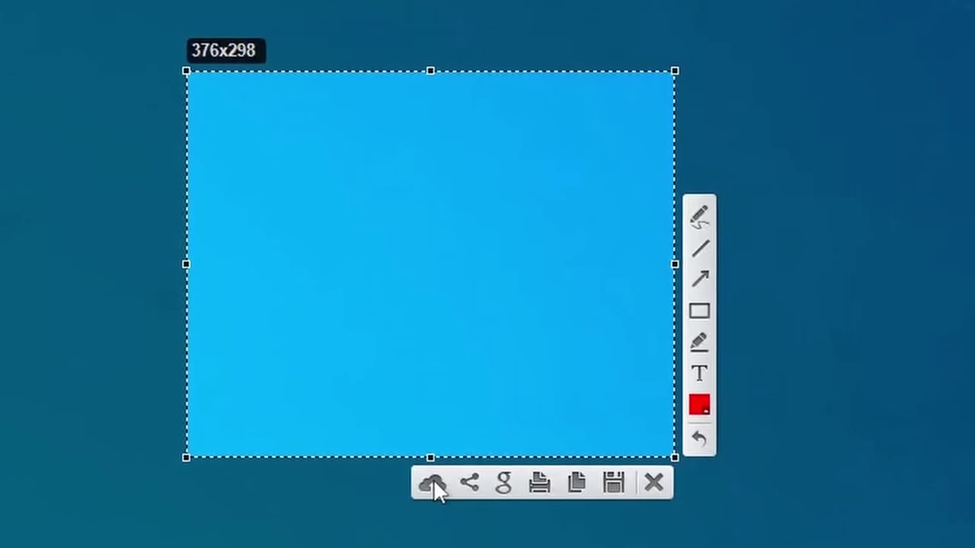
Step: Upload the capture and load its copied share link in a new Edge tab
click(433, 482)
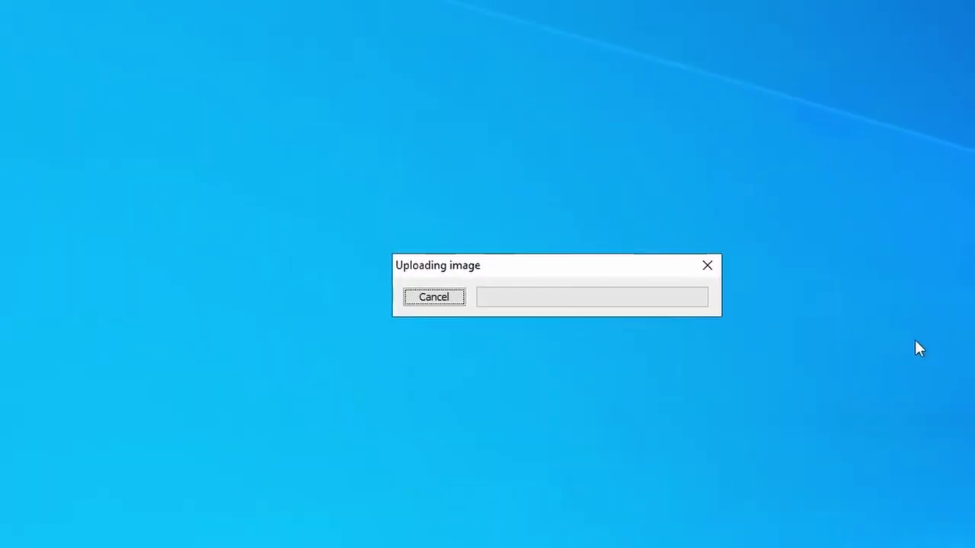
click(509, 301)
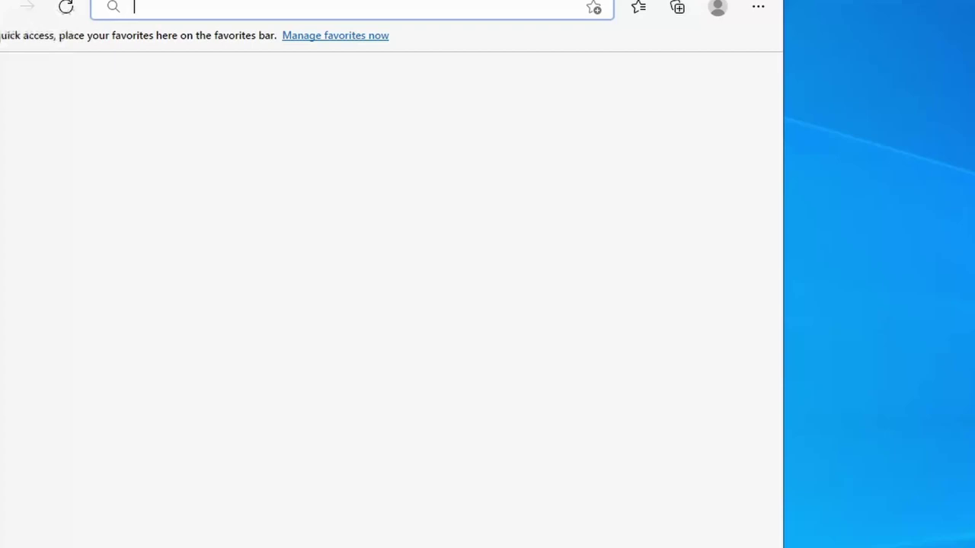
key(ctrl+v)
key(Return)
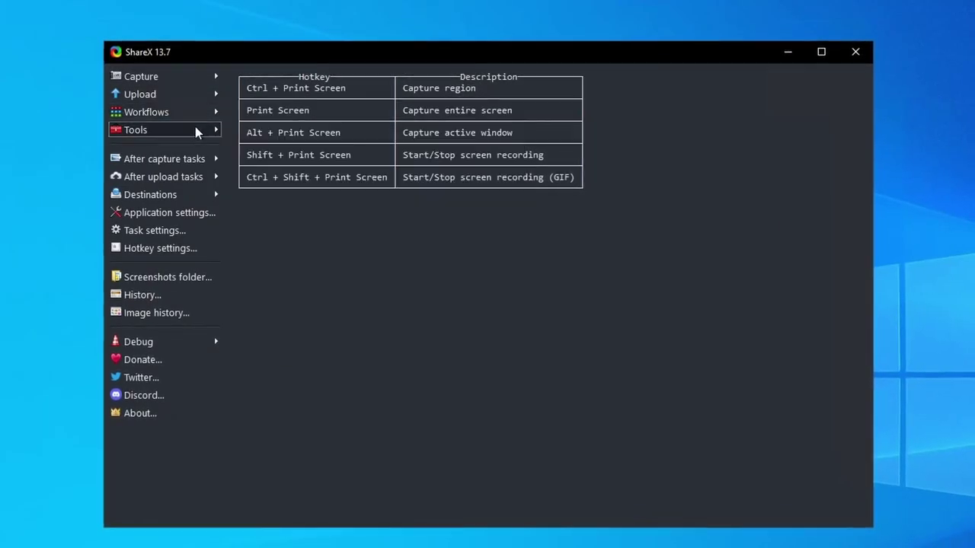
Step: Step through ShareX's Settings, Clipboard formats, Upload, Proxy and Advanced pages, then close them
mouse_move(187, 158)
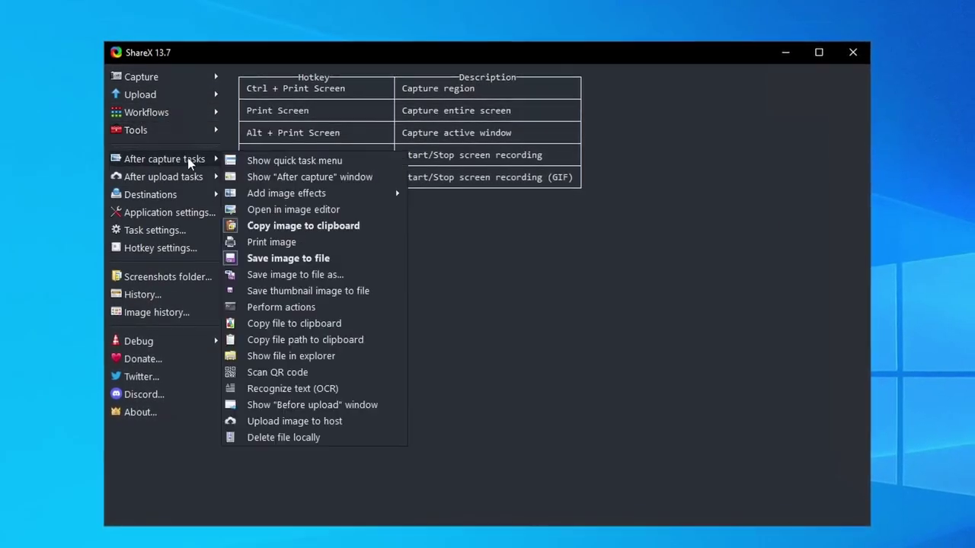
click(169, 213)
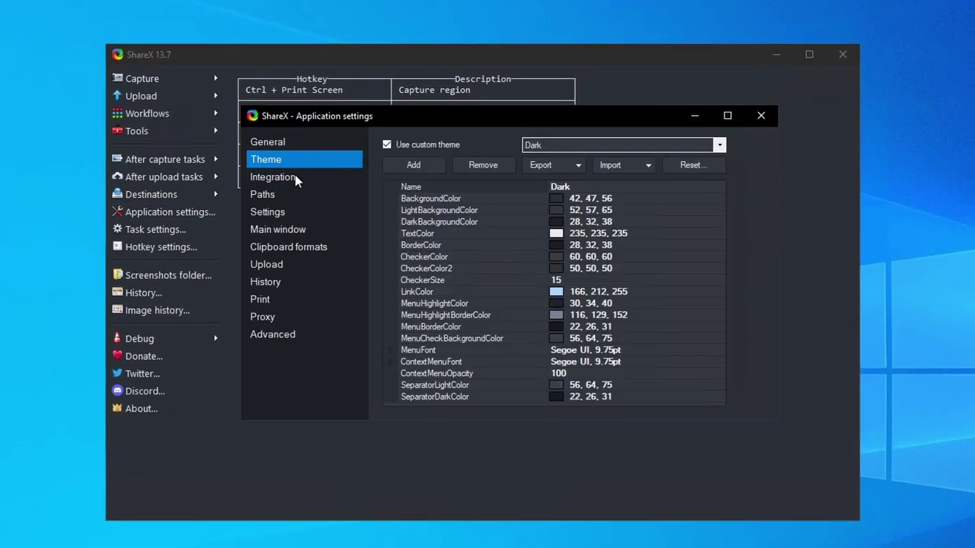
click(275, 212)
click(277, 247)
click(276, 266)
click(274, 316)
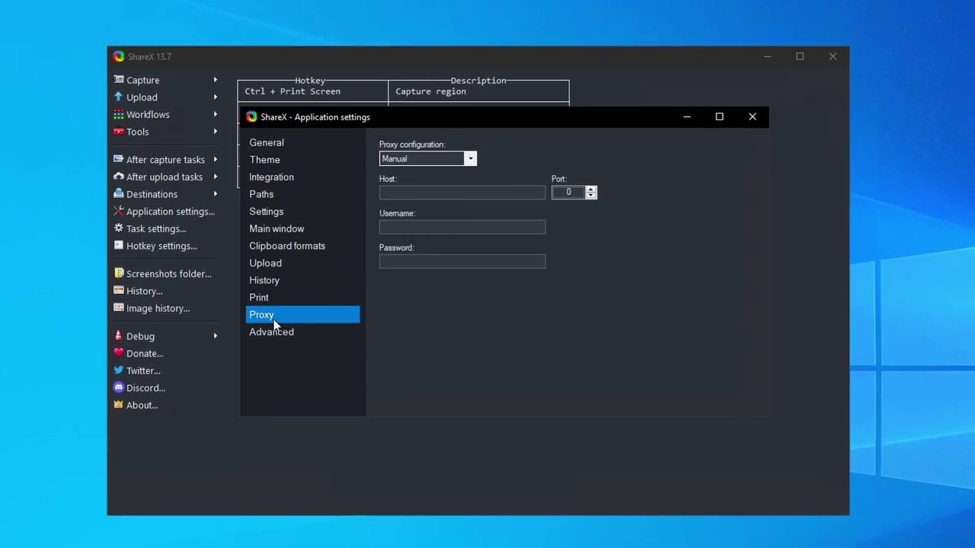
click(272, 330)
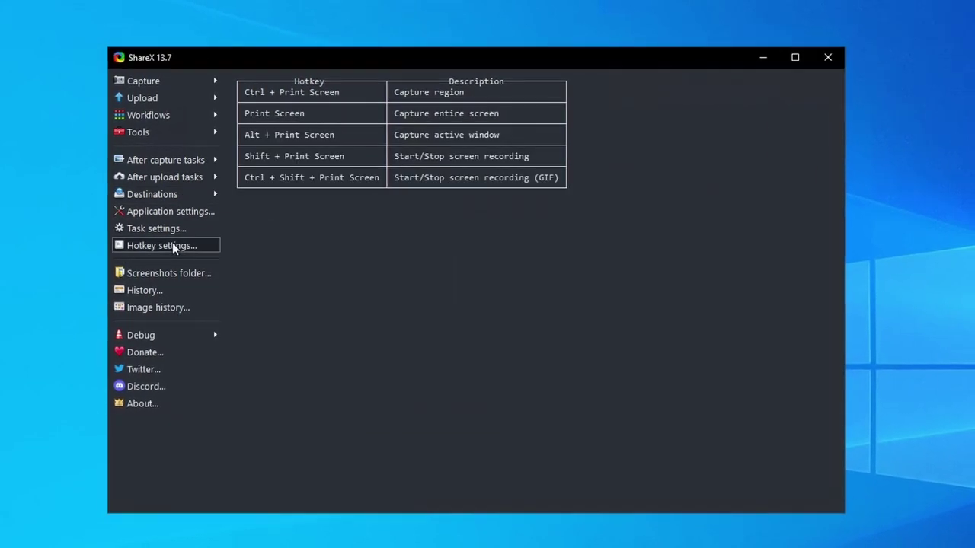
click(170, 244)
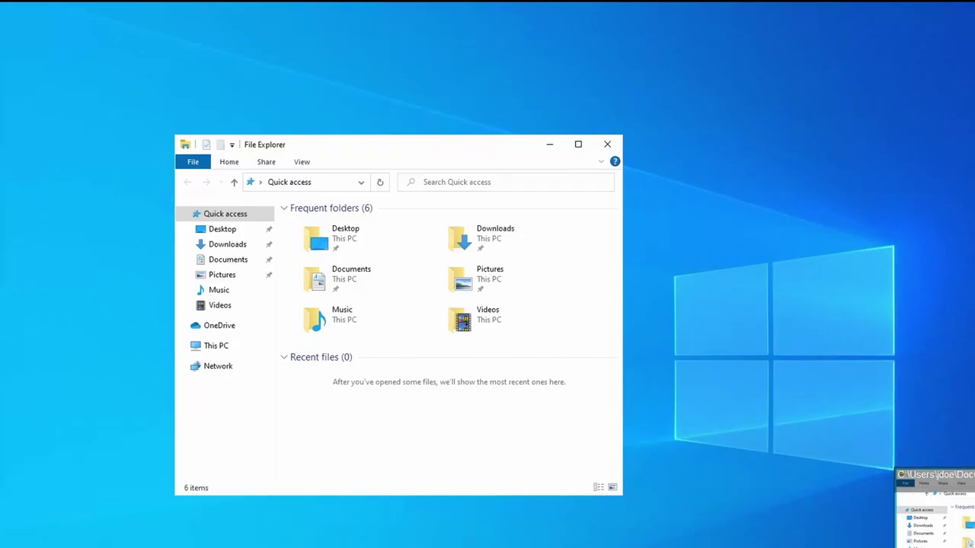
Step: Capture a region, place step markers by Downloads and Documents, and add a 'Note Here' speech balloon
key(ctrl+Print)
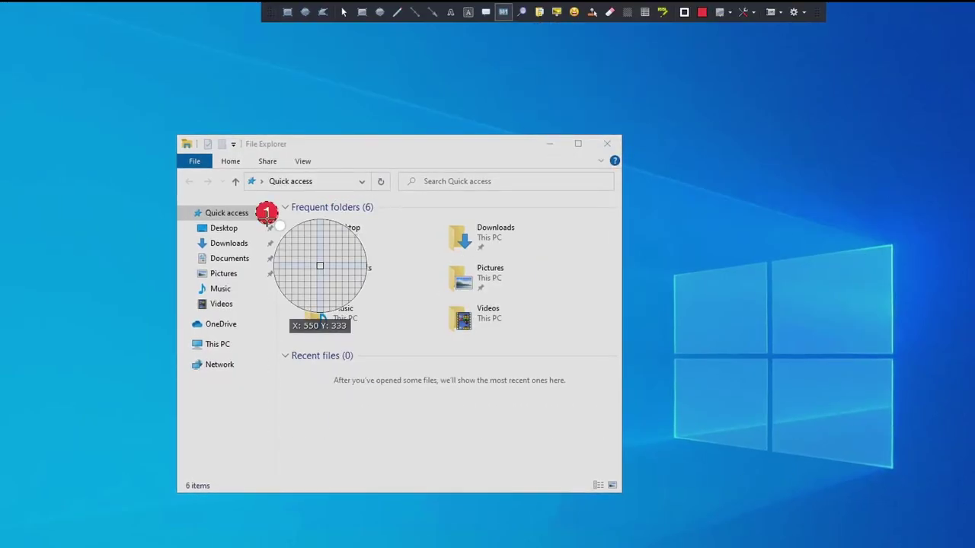
click(267, 242)
click(267, 275)
click(486, 12)
click(403, 277)
text(Note)
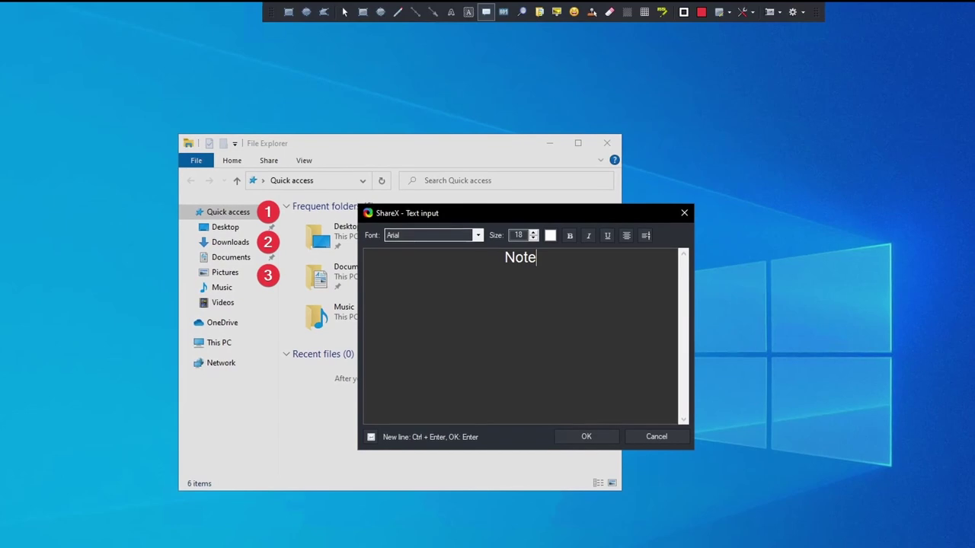
text( Here)
key(Return)
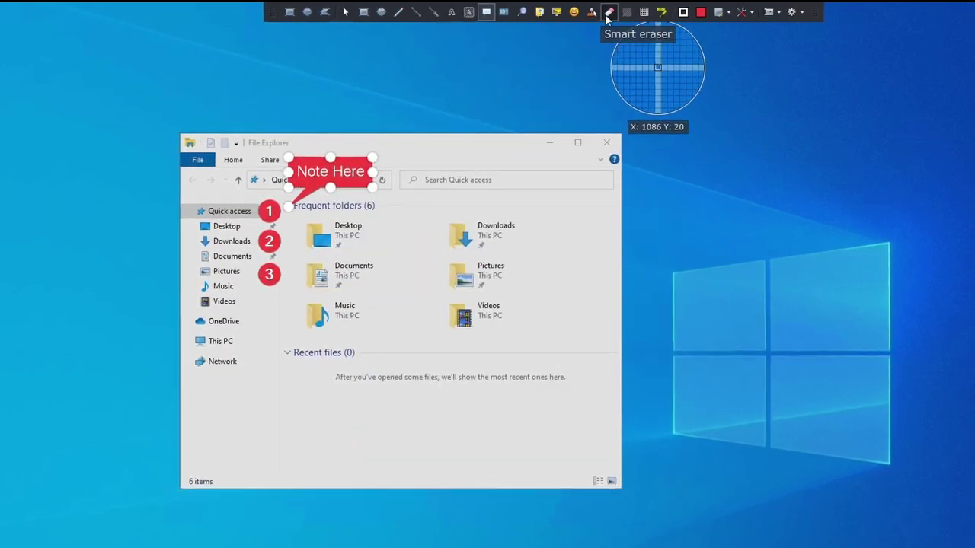
Step: Erase the Downloads item, pixelate Pictures, and highlight the Documents label
click(607, 17)
drag(448, 219, 533, 254)
key(p)
drag(435, 254, 532, 289)
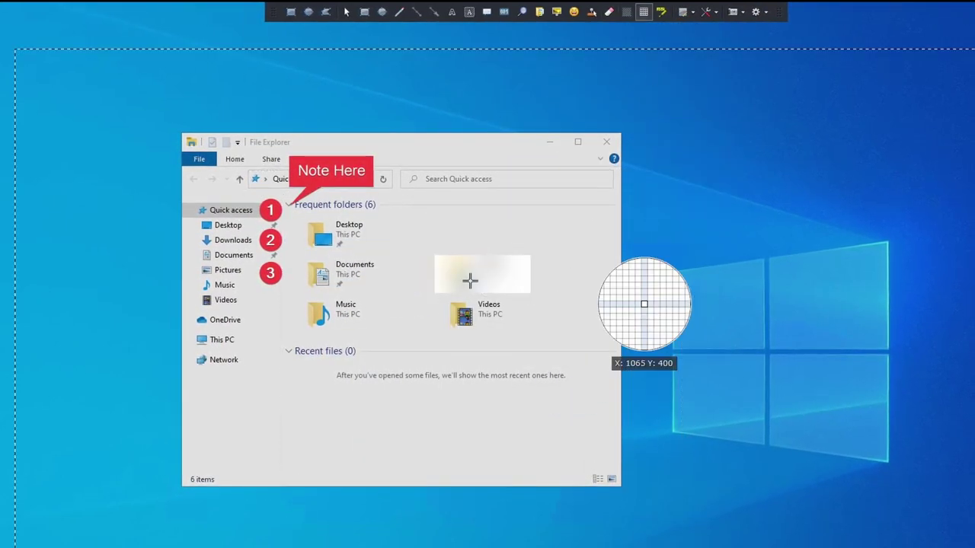
key(h)
drag(204, 248, 262, 260)
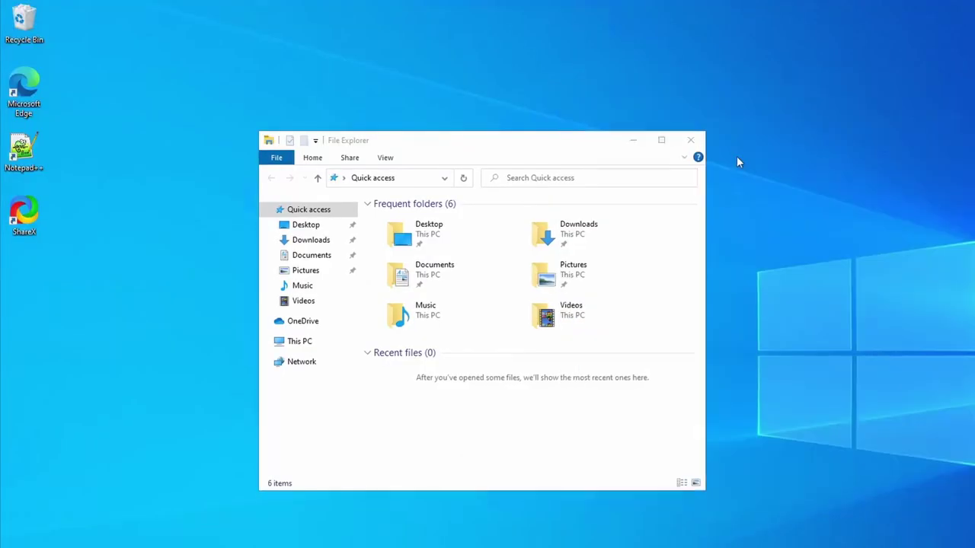
key(ctrl+Print)
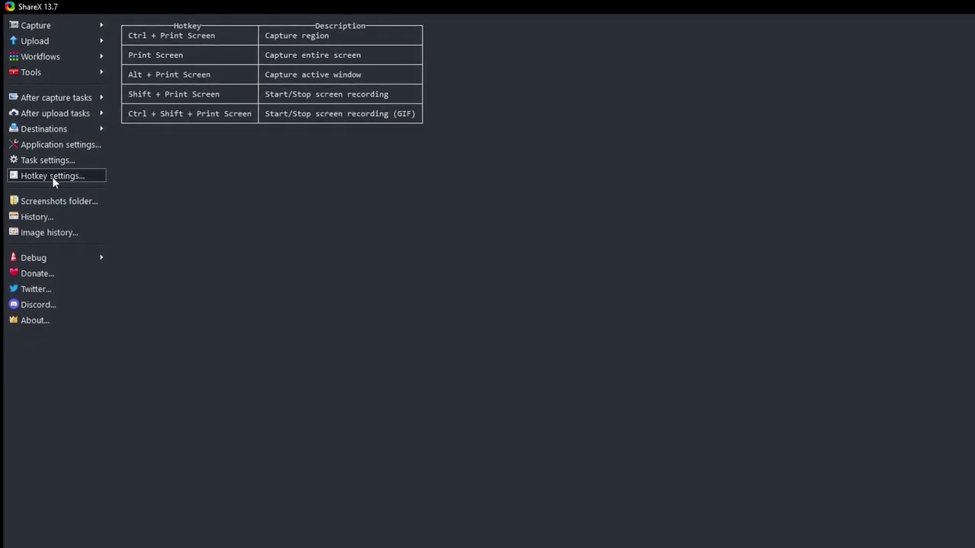
Step: Assign Print Screen to Capture region and clear the Capture entire screen hotkey to None
click(67, 177)
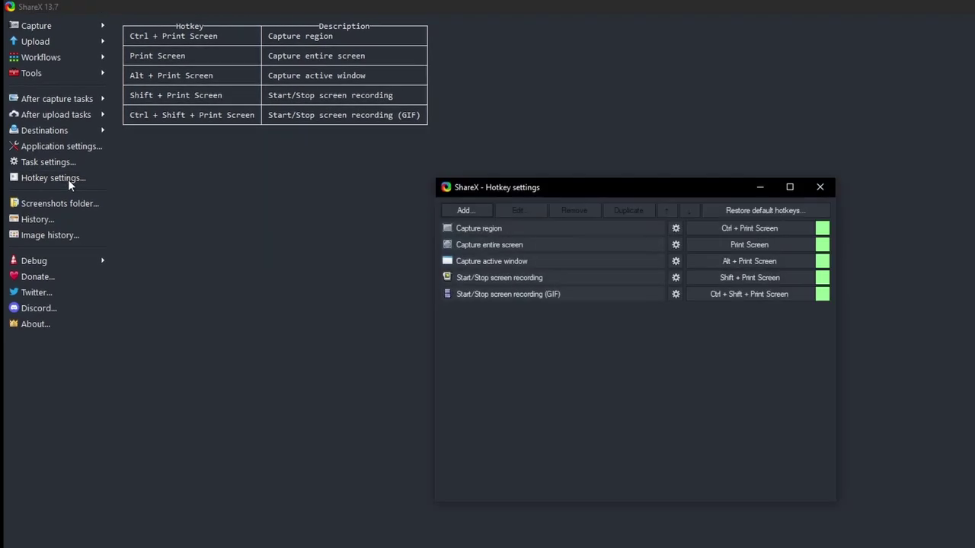
click(792, 237)
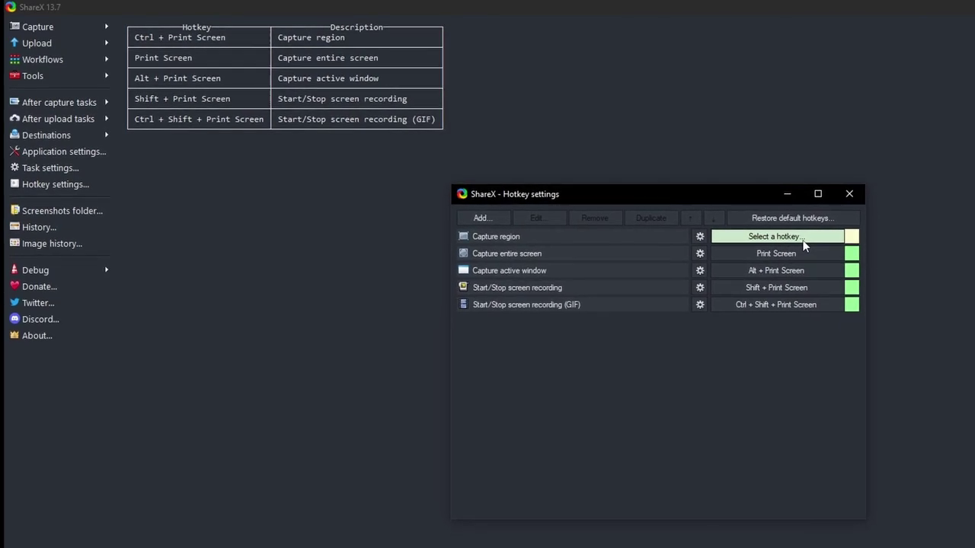
key(Print)
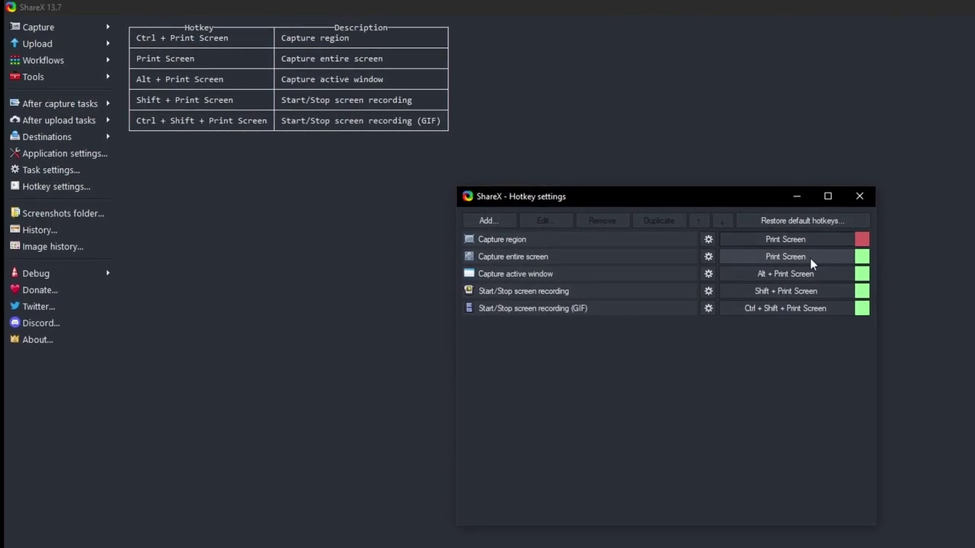
click(810, 259)
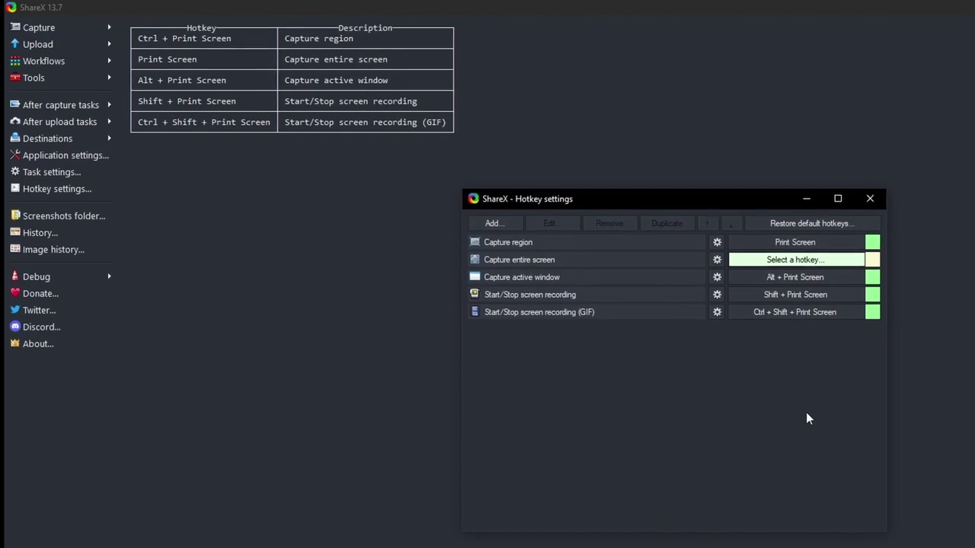
key(Escape)
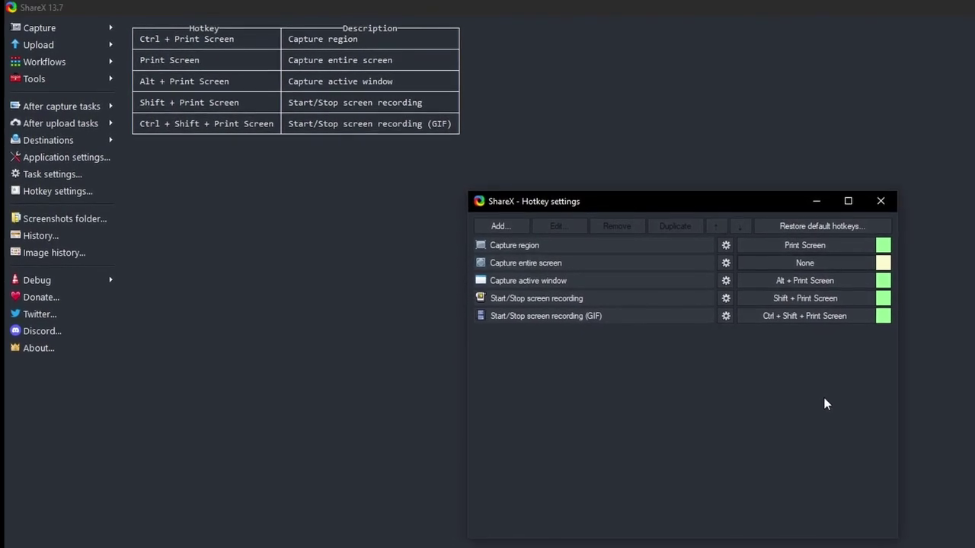
click(893, 204)
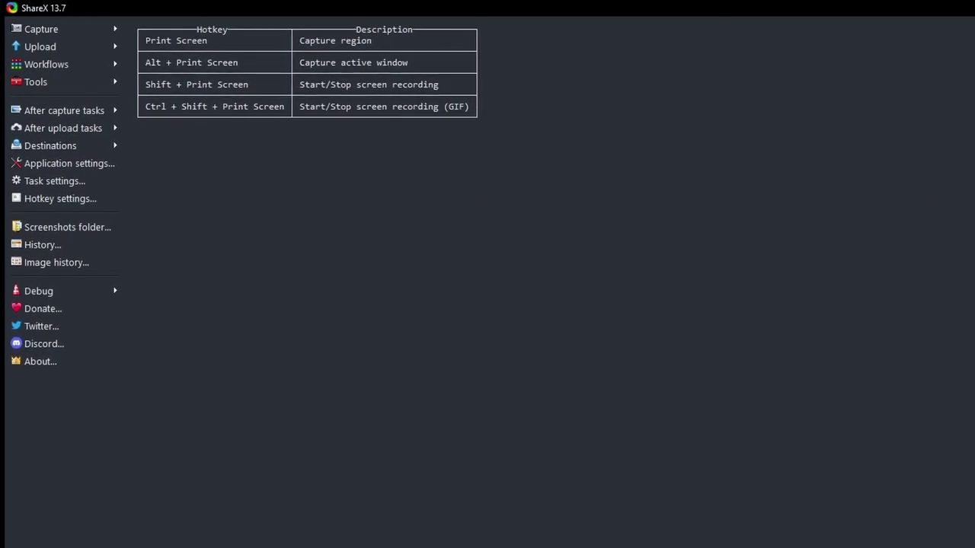
Step: Capture a region with Print Screen, move the upload warning aside, and decline uploading
key(Print)
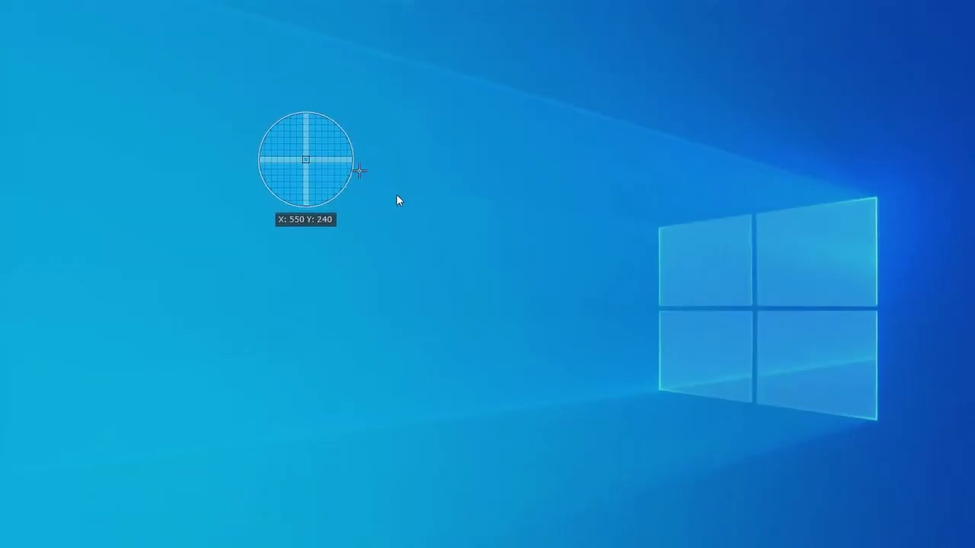
key(Escape)
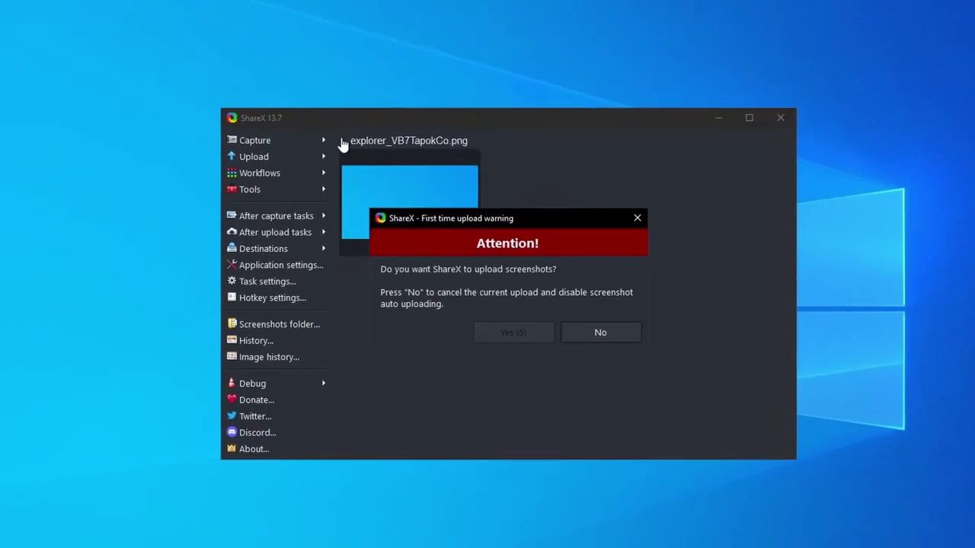
drag(525, 225, 586, 199)
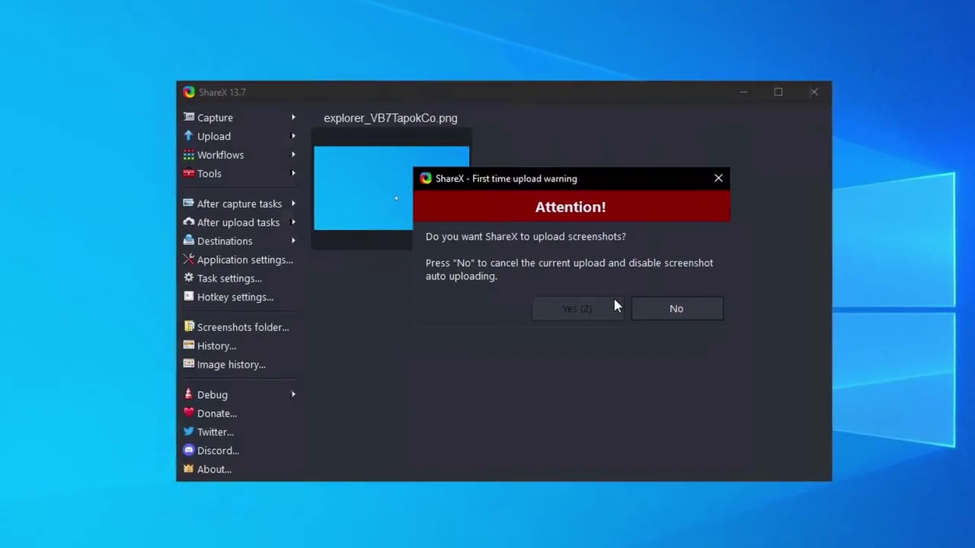
click(659, 309)
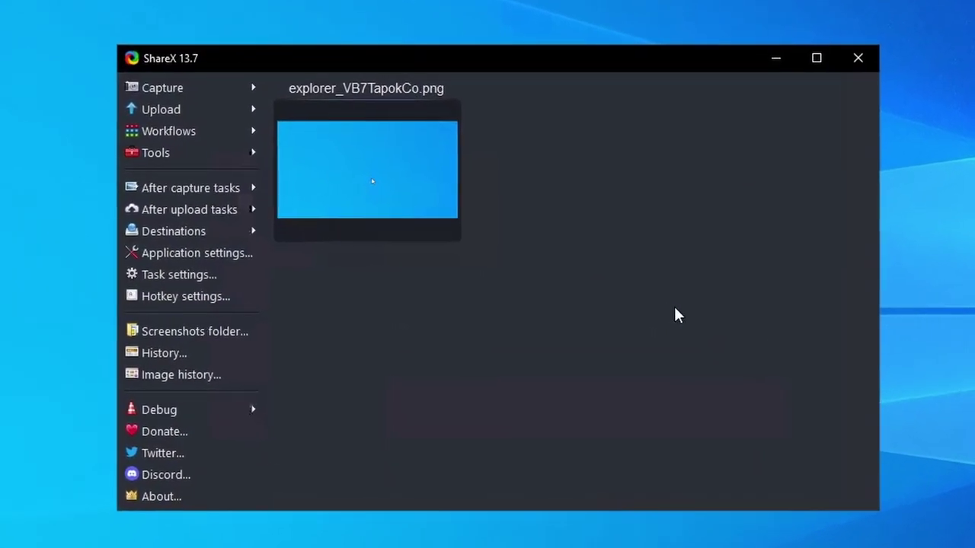